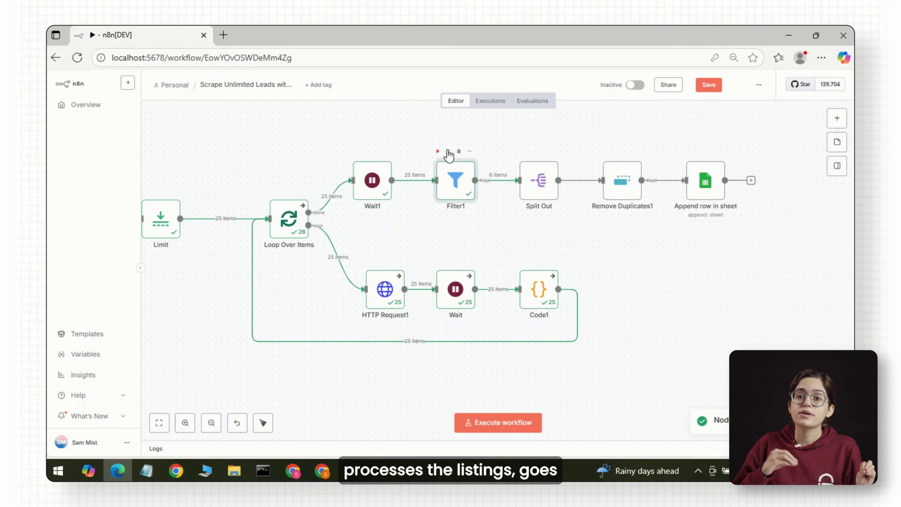
{"action": "left_click", "coordinate": [697, 151]}
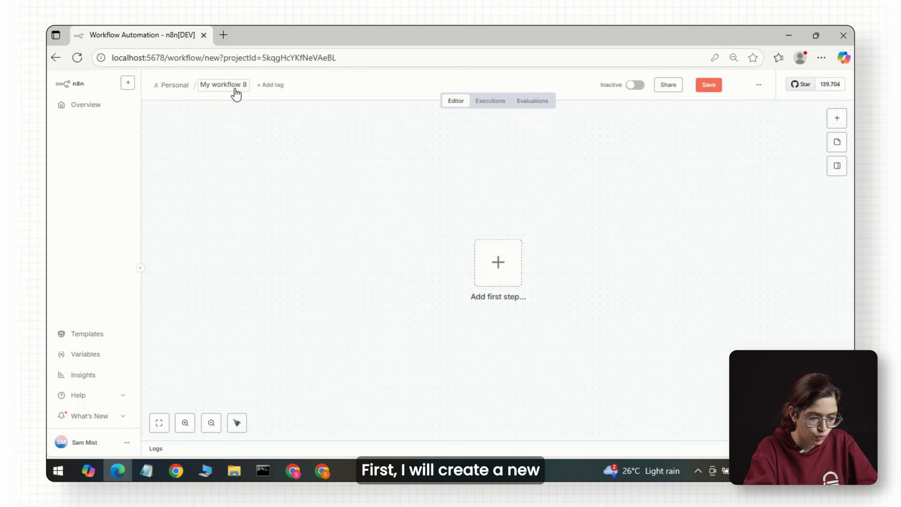
Step: Rename the new workflow with a title beginning "Scrape Unlimited Leads with G"
{"action": "left_click", "coordinate": [237, 92]}
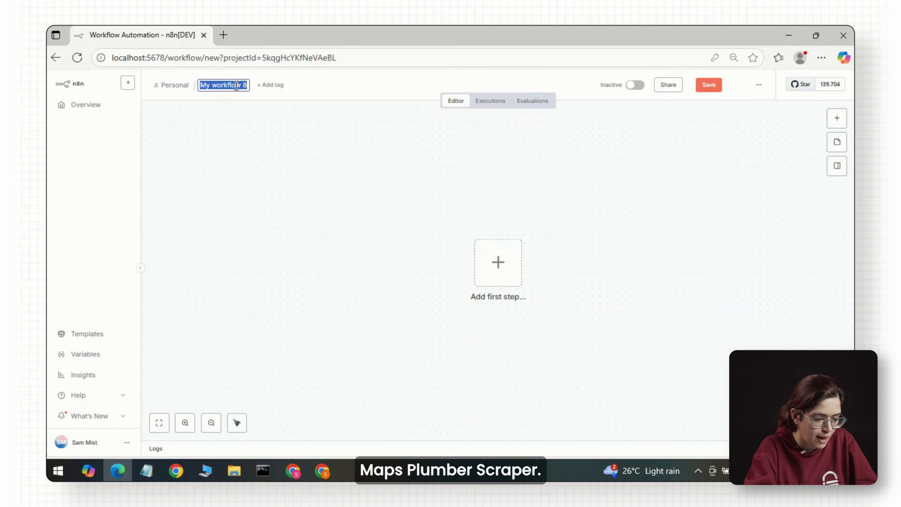
{"action": "type", "text": "Scrape Unlimited Leads"}
{"action": "type", "text": "with G"}
{"action": "key", "text": "Return"}
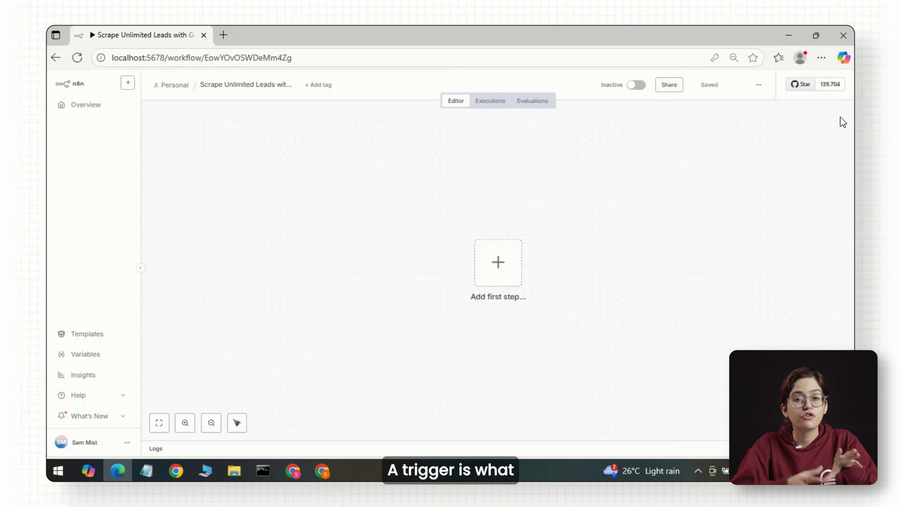
Step: Add a manual trigger as the workflow's first node, leaving free canvas space after it
{"action": "left_click", "coordinate": [838, 119]}
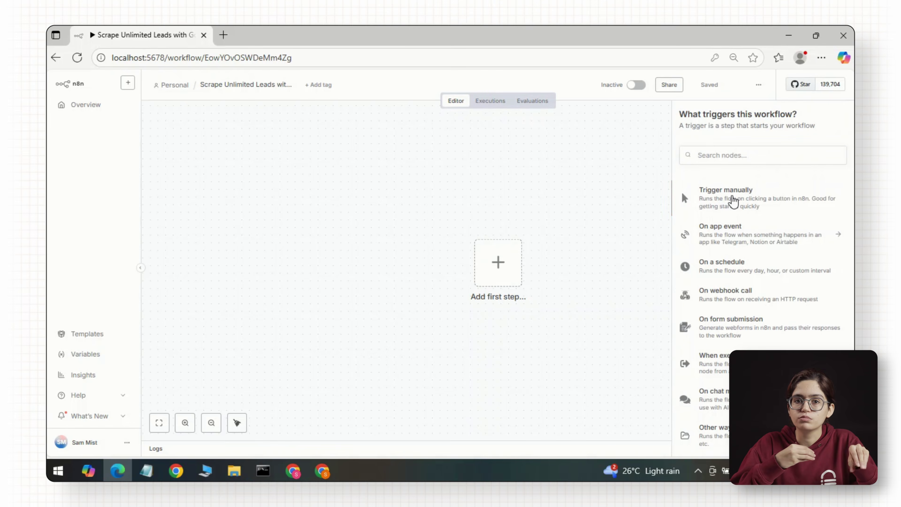
{"action": "left_click", "coordinate": [733, 198]}
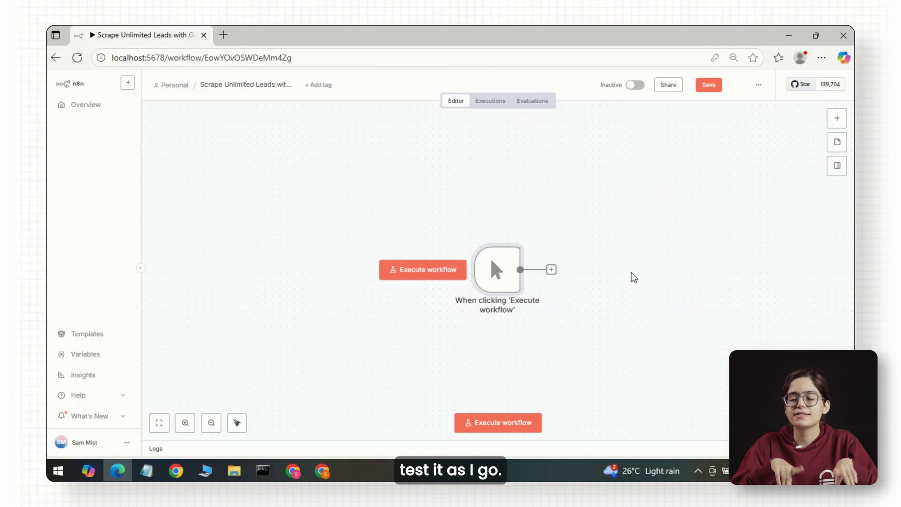
{"action": "scroll", "coordinate": [665, 250], "scroll_direction": "down", "scroll_amount": 1}
{"action": "left_click_drag", "start_coordinate": [666, 249], "coordinate": [313, 210]}
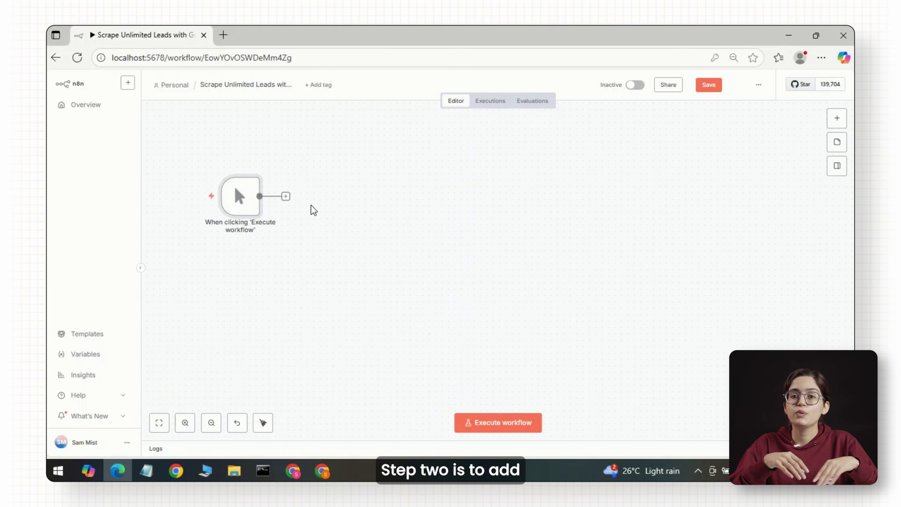
{"action": "left_click", "coordinate": [286, 196]}
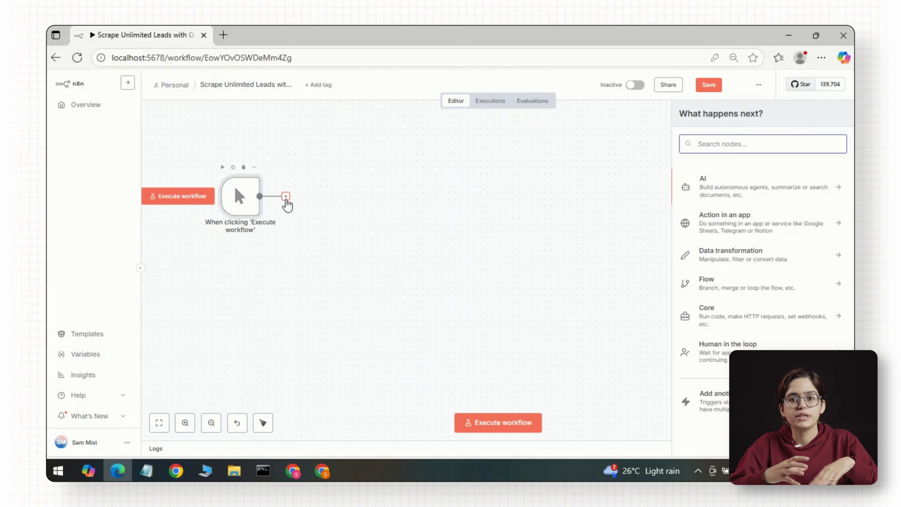
{"action": "type", "text": "http"}
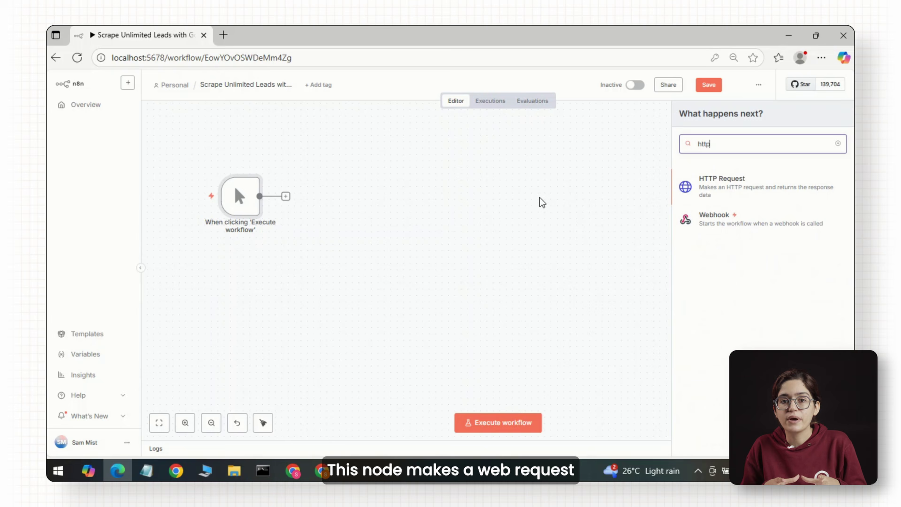
{"action": "left_click", "coordinate": [721, 187]}
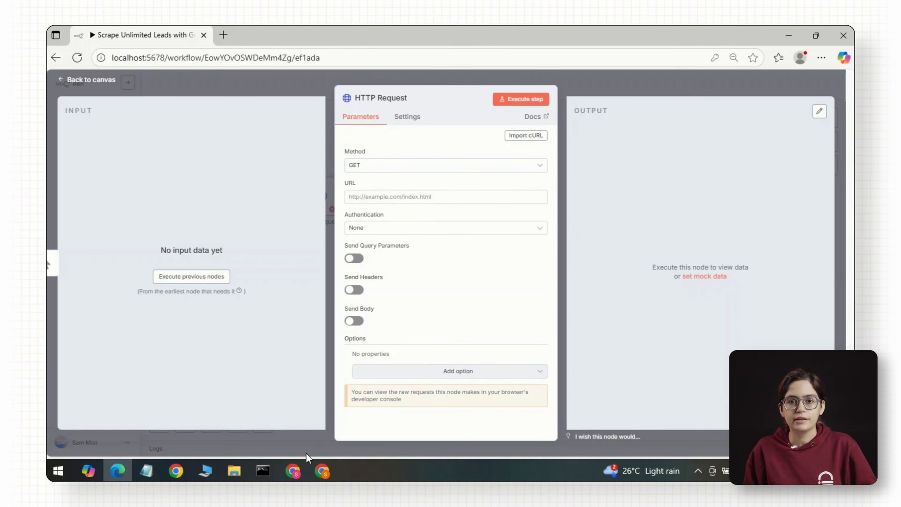
{"action": "left_click", "coordinate": [409, 201]}
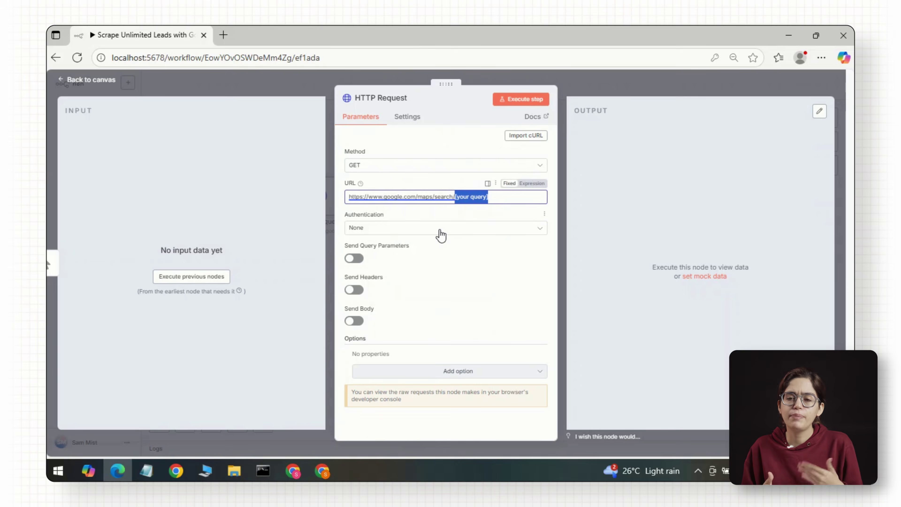
{"action": "type", "text": "Plumber+Boston"}
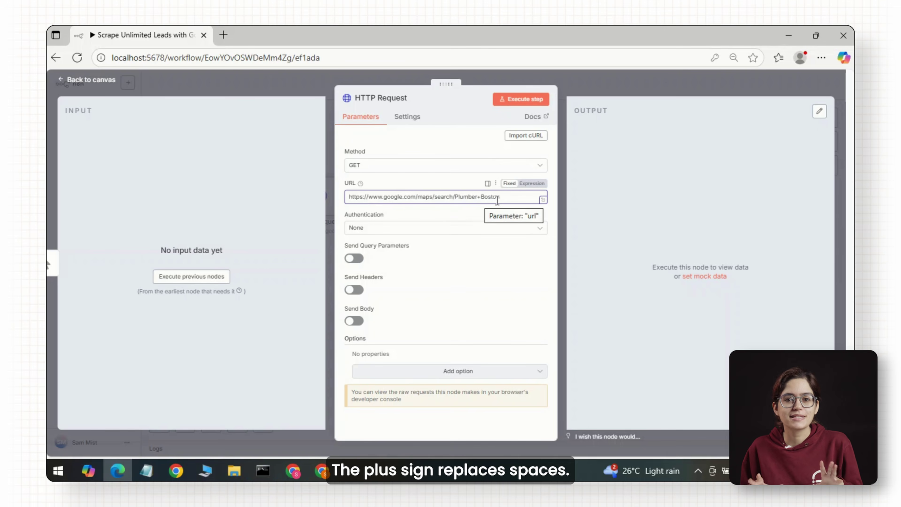
Step: Add the Ignore SSL Issues and Response options to the HTTP request, enabling Ignore SSL Issues and Include Response Headers and Status
{"action": "left_click", "coordinate": [453, 379]}
{"action": "left_click", "coordinate": [425, 255]}
{"action": "left_click", "coordinate": [369, 365]}
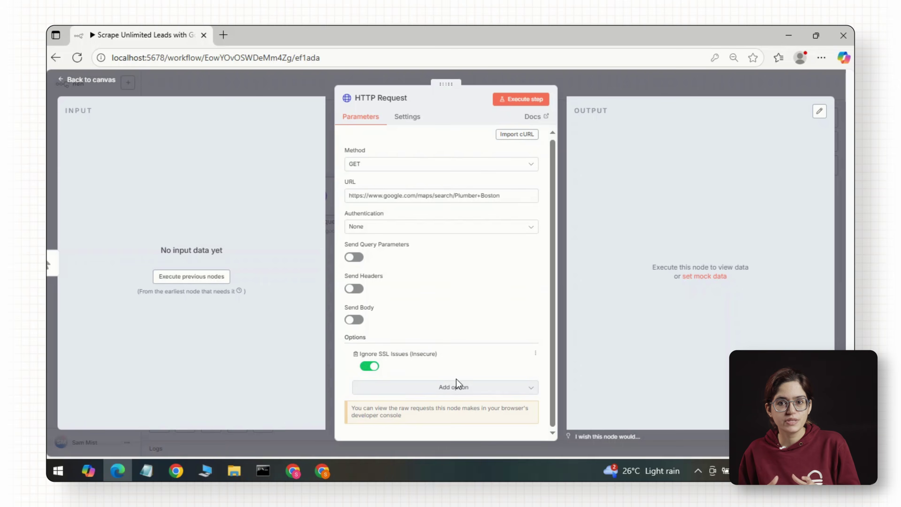
{"action": "left_click", "coordinate": [454, 387]}
{"action": "left_click", "coordinate": [378, 314]}
{"action": "scroll", "coordinate": [398, 322], "scroll_direction": "down", "scroll_amount": 4}
{"action": "left_click", "coordinate": [392, 277]}
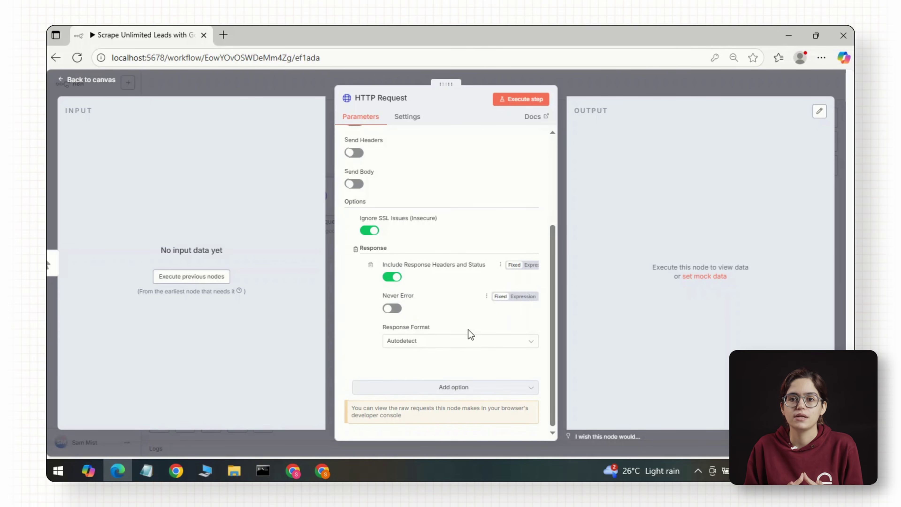
Step: Execute the HTTP Request node and examine its output in table view
{"action": "left_click", "coordinate": [521, 103]}
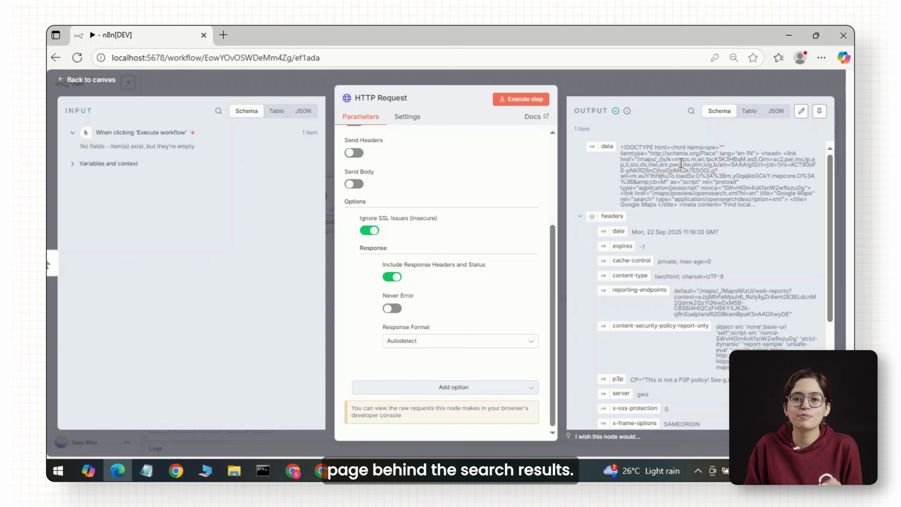
{"action": "left_click", "coordinate": [748, 111]}
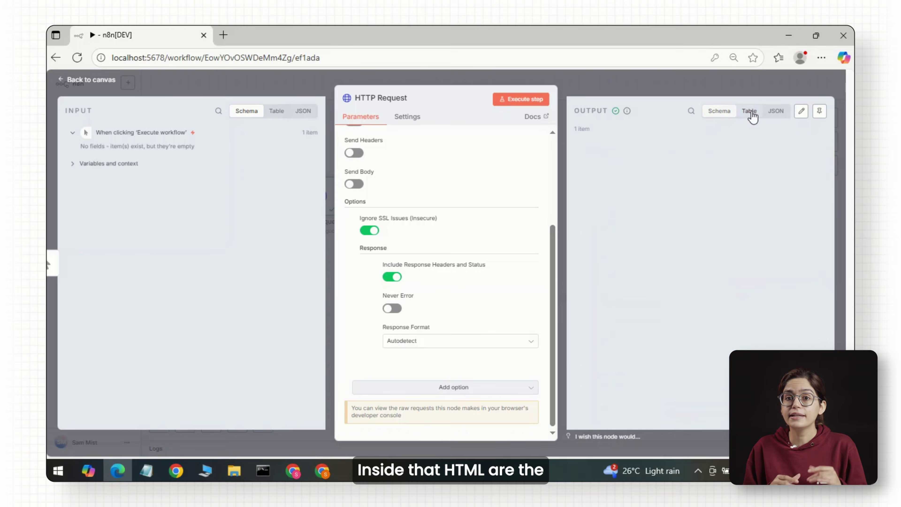
{"action": "scroll", "coordinate": [667, 260], "scroll_direction": "down", "scroll_amount": 5}
{"action": "mouse_move", "coordinate": [830, 163]}
{"action": "left_mouse_down"}
{"action": "mouse_move", "coordinate": [830, 413]}
{"action": "mouse_move", "coordinate": [830, 159]}
{"action": "left_mouse_up"}
{"action": "left_click", "coordinate": [614, 80]}
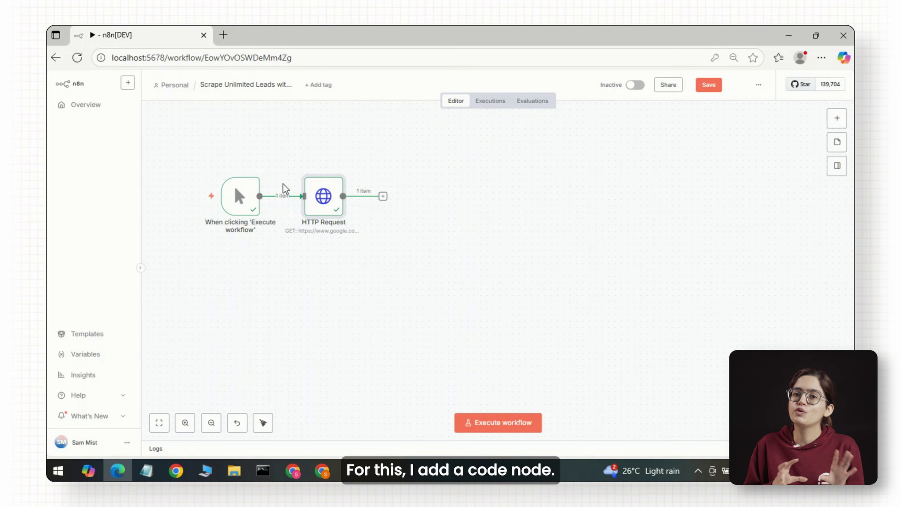
Step: Add a Code node after the HTTP Request with JavaScript that matches /https?:\/\/[^\/\s"'>]+/g in the first item's data and returns each website
{"action": "left_click", "coordinate": [838, 119]}
{"action": "type", "text": "code"}
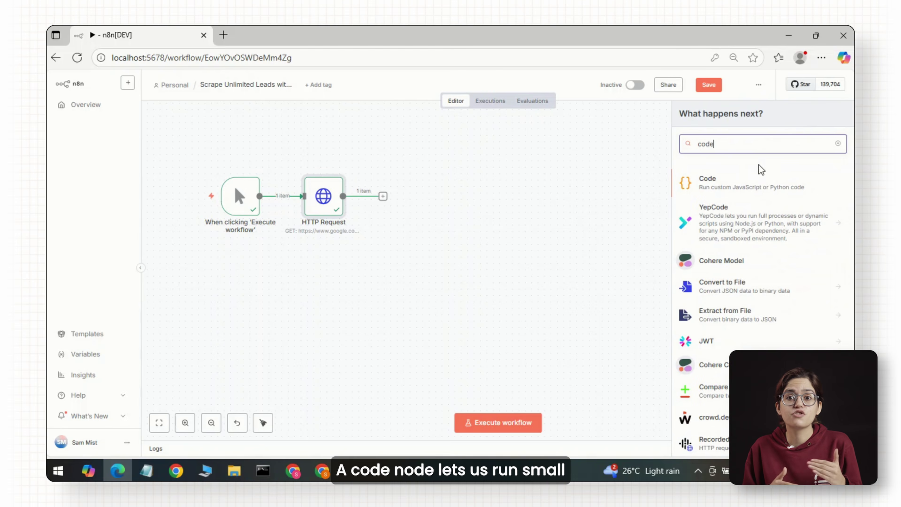
{"action": "left_click", "coordinate": [696, 185]}
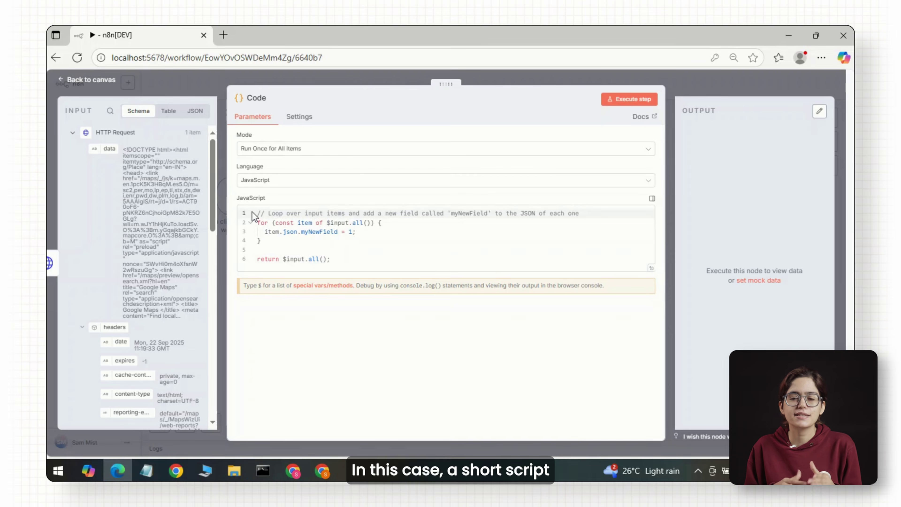
{"action": "left_click_drag", "start_coordinate": [252, 211], "coordinate": [332, 259]}
{"action": "type", "text": "const input = $input.first().json.data const regex = /https?:\\/\\/[^\\/\\s\"'>]+/g const websites = input.match(regex) return websites.map(website => ({json:{website}}))"}
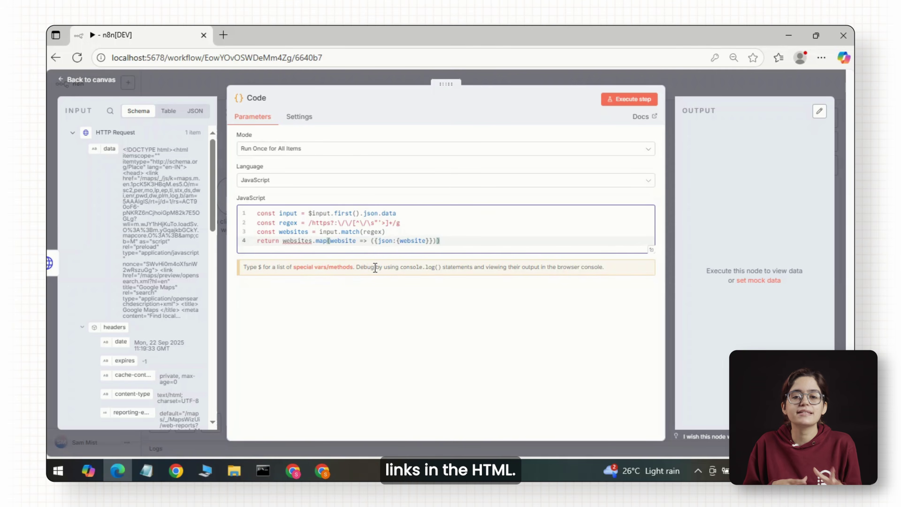
Step: Execute the Code node and browse through the pages of extracted website URLs
{"action": "left_click", "coordinate": [626, 101]}
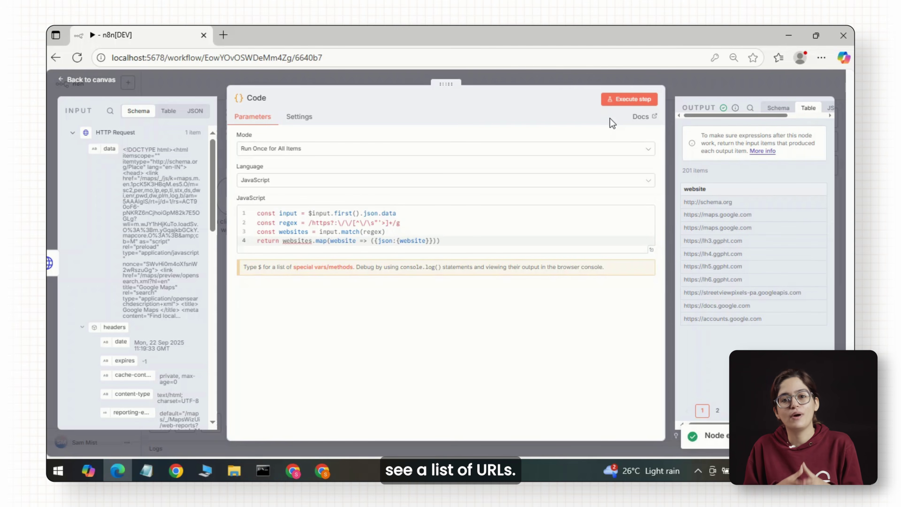
{"action": "left_click", "coordinate": [722, 414]}
{"action": "left_click", "coordinate": [732, 411]}
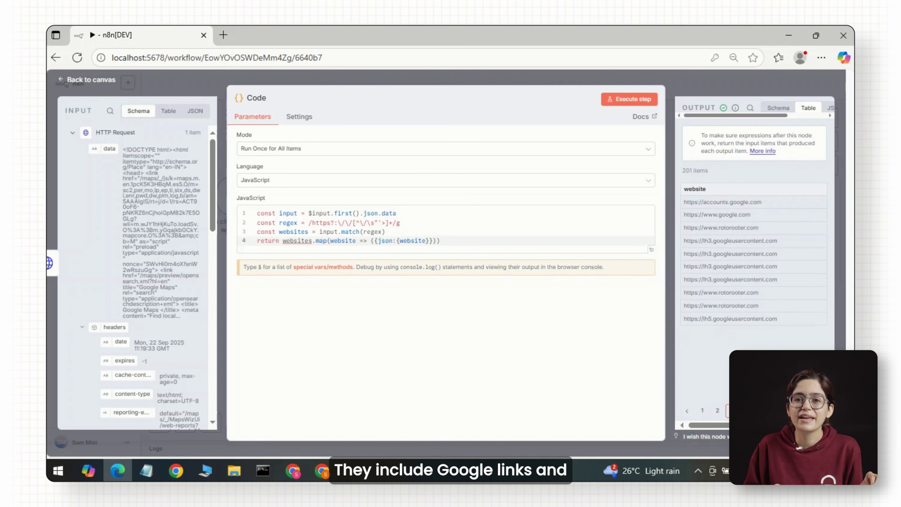
{"action": "left_click", "coordinate": [755, 411]}
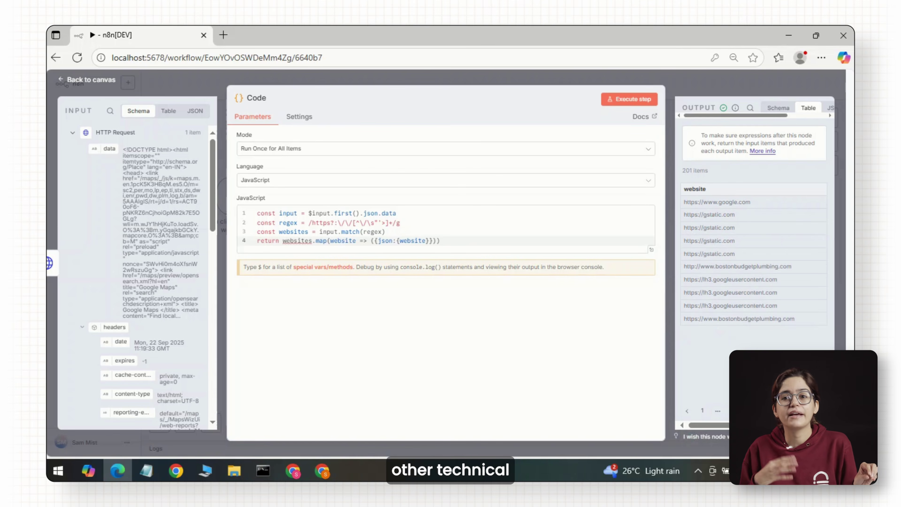
{"action": "left_click", "coordinate": [714, 81]}
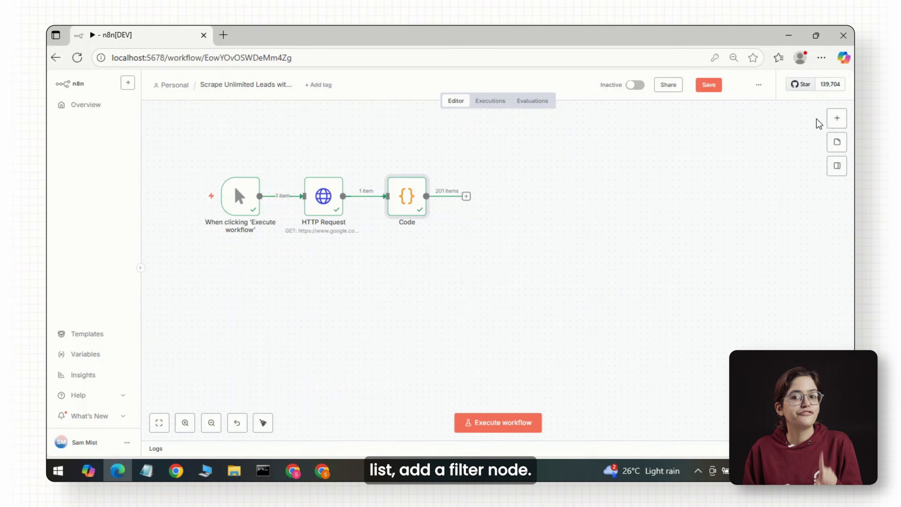
Step: Add a Filter node requiring that website does not contain schema, google, gg or gstatic, and execute it
{"action": "key", "text": "Tab"}
{"action": "type", "text": "filter"}
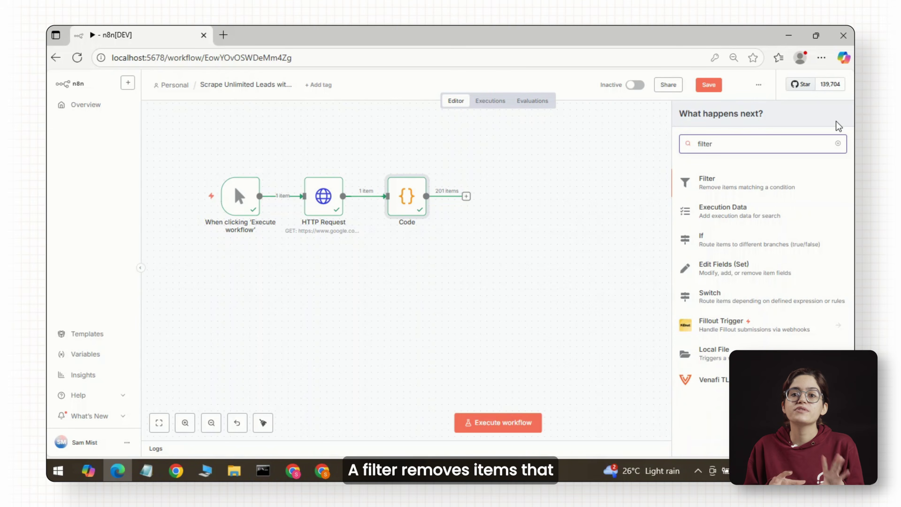
{"action": "left_click", "coordinate": [738, 185]}
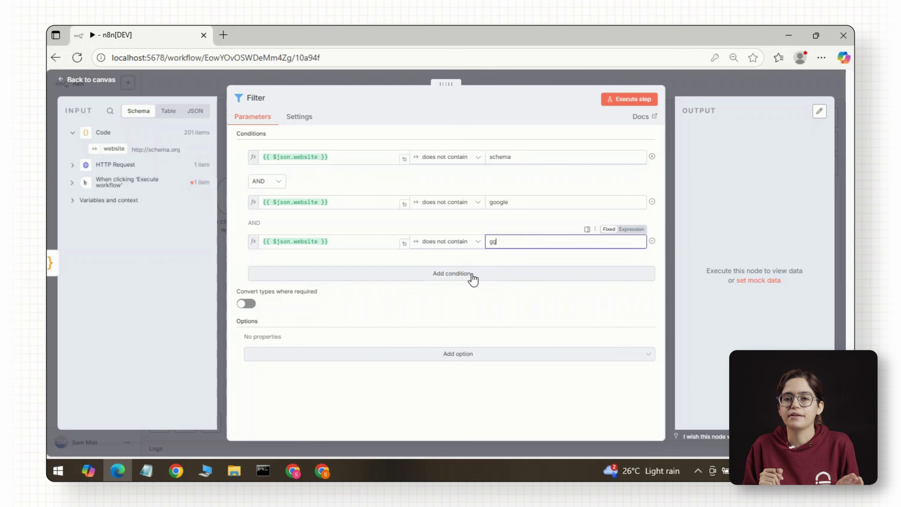
{"action": "left_click", "coordinate": [473, 276]}
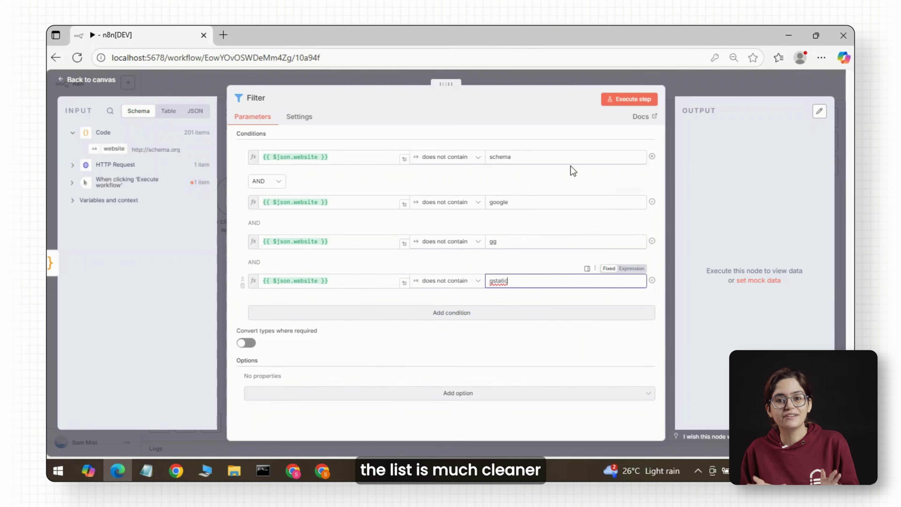
{"action": "left_click", "coordinate": [625, 100]}
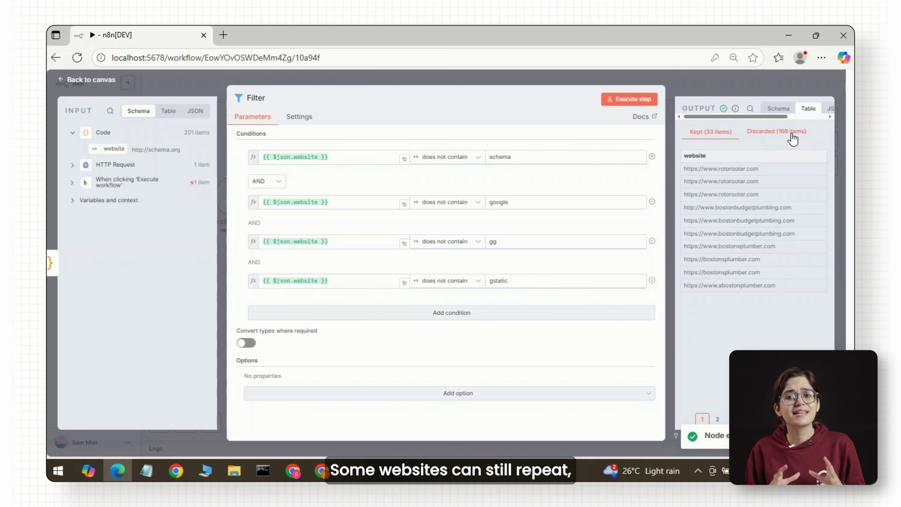
{"action": "key", "text": "Escape"}
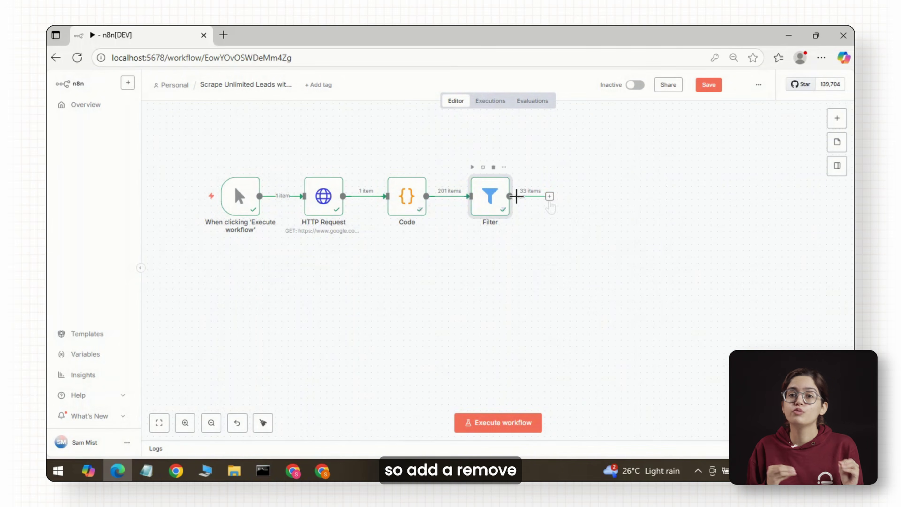
Step: Add a Remove Duplicates node after the Filter that removes items repeated within the current input
{"action": "left_click", "coordinate": [549, 196]}
{"action": "type", "text": "dedu"}
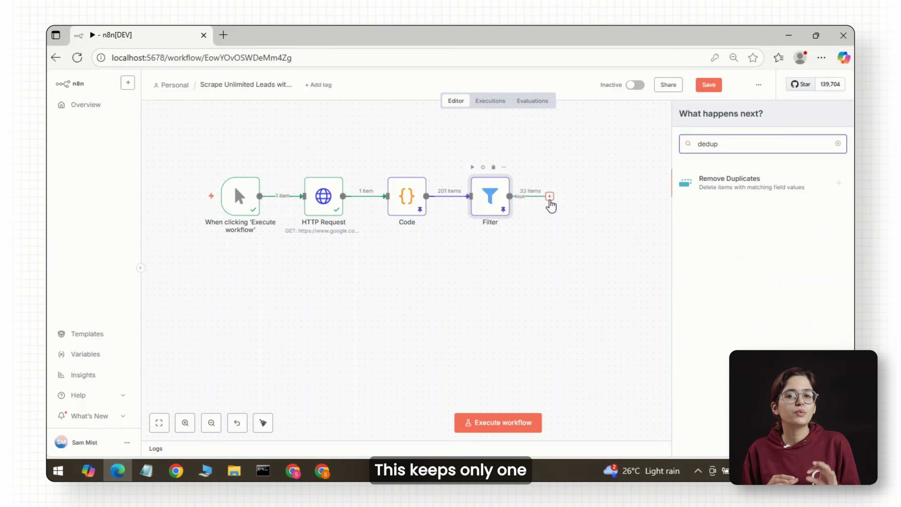
{"action": "type", "text": "p"}
{"action": "left_click", "coordinate": [704, 188]}
{"action": "left_click", "coordinate": [720, 204]}
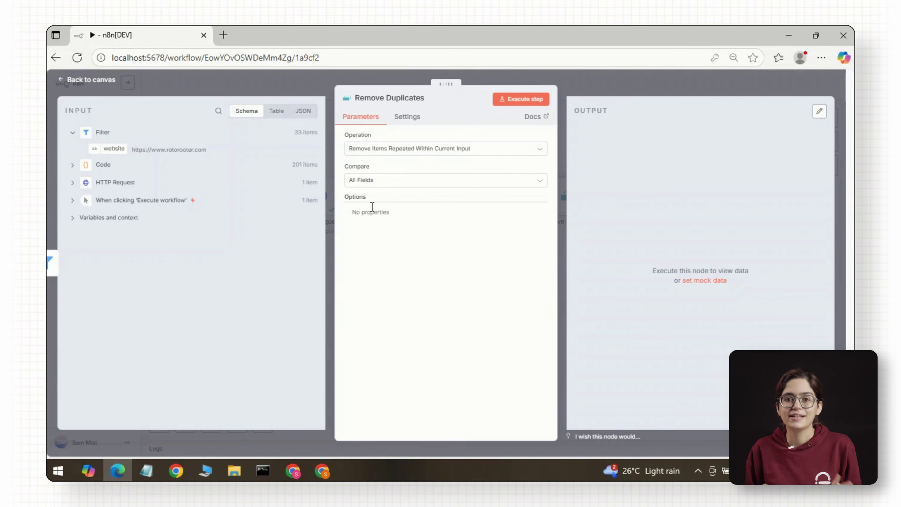
Step: Execute the Remove Duplicates node and save the workflow
{"action": "left_click", "coordinate": [516, 100]}
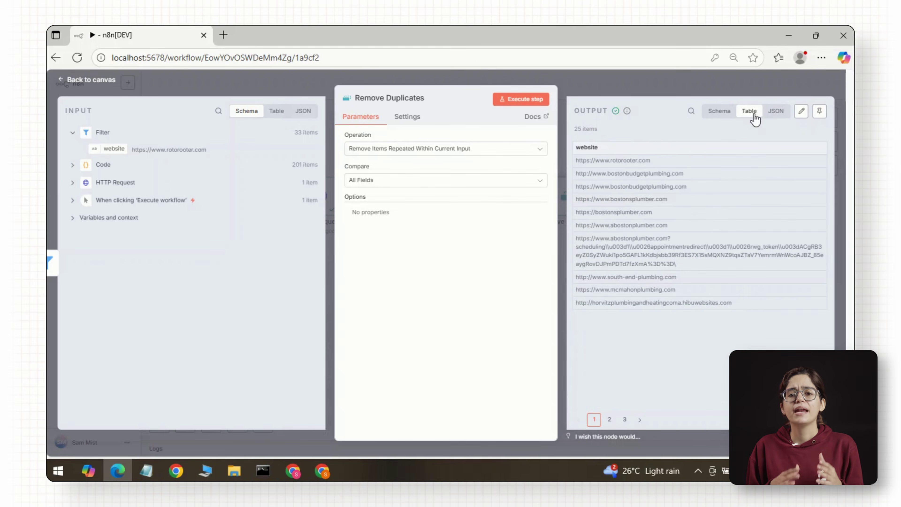
{"action": "left_click", "coordinate": [716, 89]}
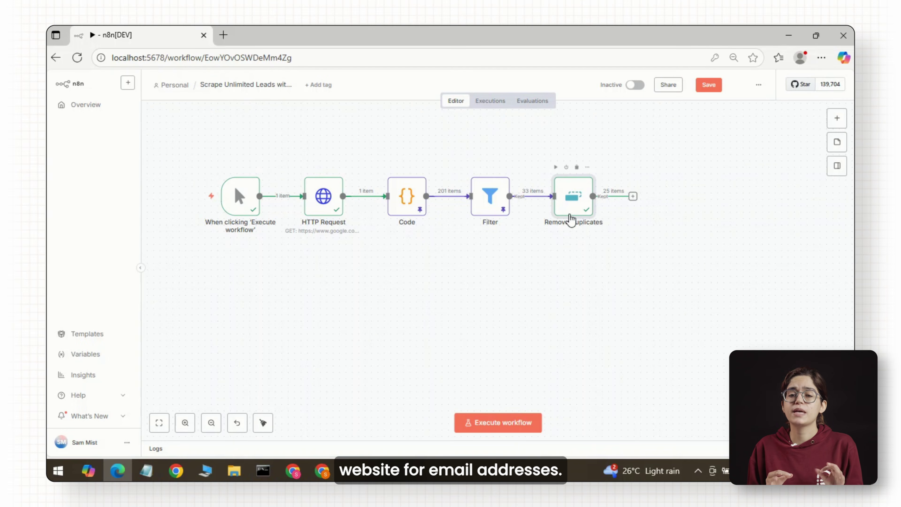
{"action": "key", "text": "ctrl+s"}
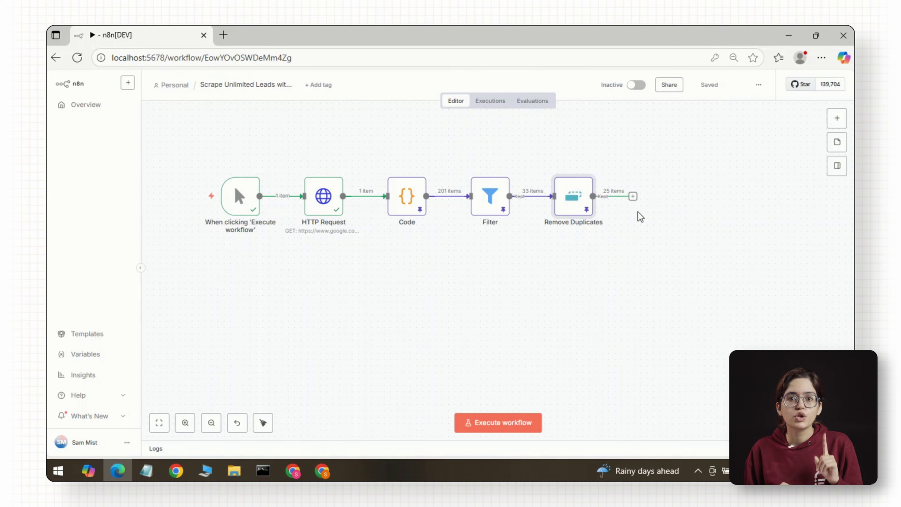
Step: Add a Loop Over Items (Split in Batches) node after Remove Duplicates
{"action": "left_click", "coordinate": [836, 120]}
{"action": "type", "text": "loop"}
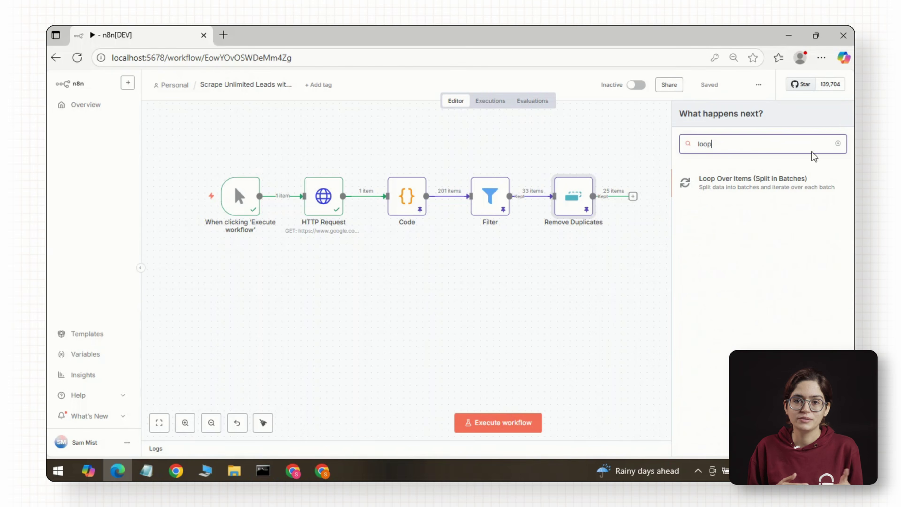
{"action": "left_click", "coordinate": [763, 183]}
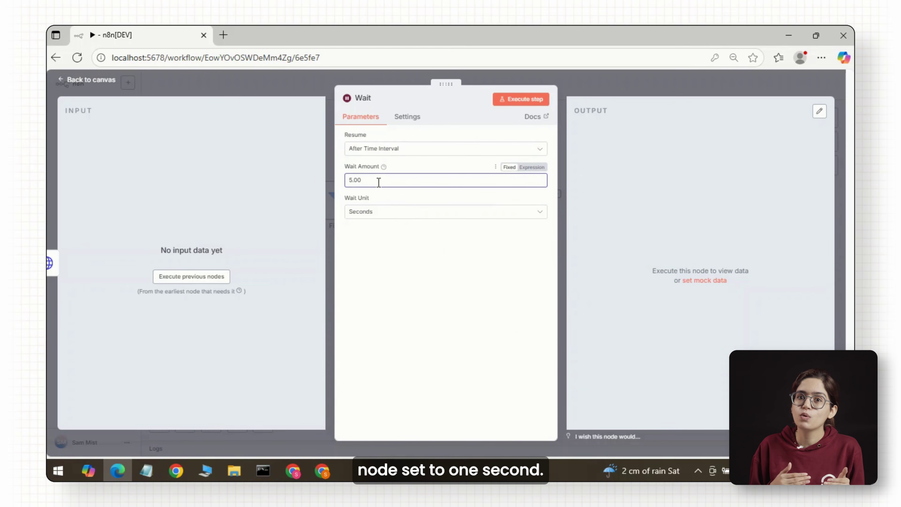
Step: Set the Wait node to 1 second and connect its output back to Loop Over Items, shifting the two loop nodes slightly
{"action": "type", "text": "1"}
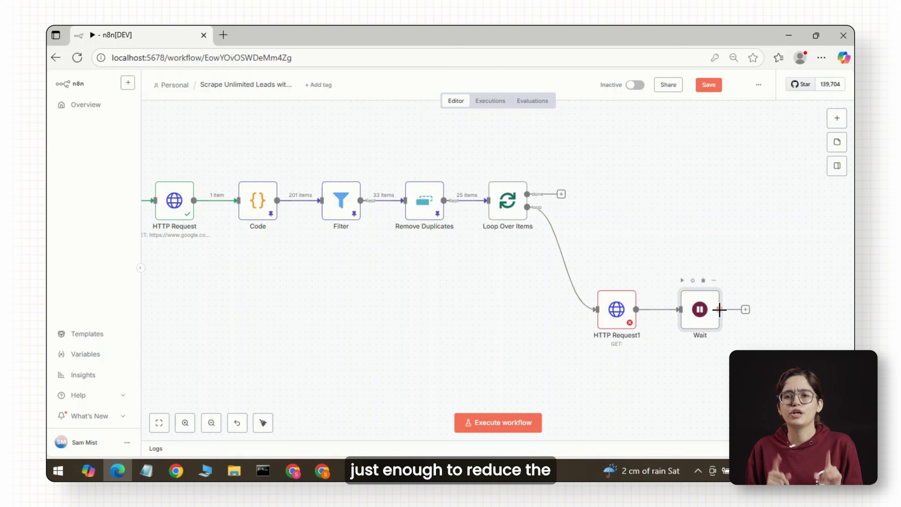
{"action": "left_click_drag", "start_coordinate": [718, 310], "coordinate": [553, 201]}
{"action": "left_click_drag", "start_coordinate": [616, 272], "coordinate": [720, 356]}
{"action": "left_click_drag", "start_coordinate": [616, 309], "coordinate": [641, 310]}
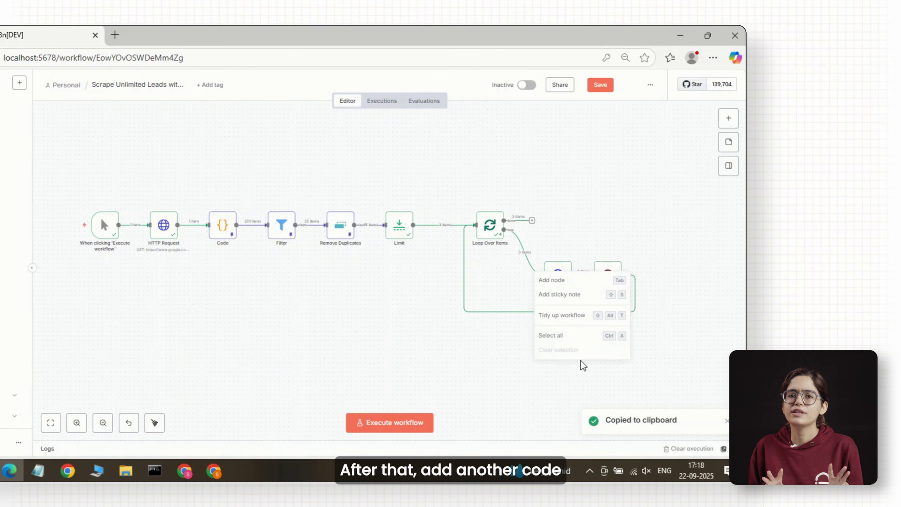
Step: Give the Code node after Wait a JavaScript email regex that returns the matches as emails, and execute it
{"action": "key", "text": "Escape"}
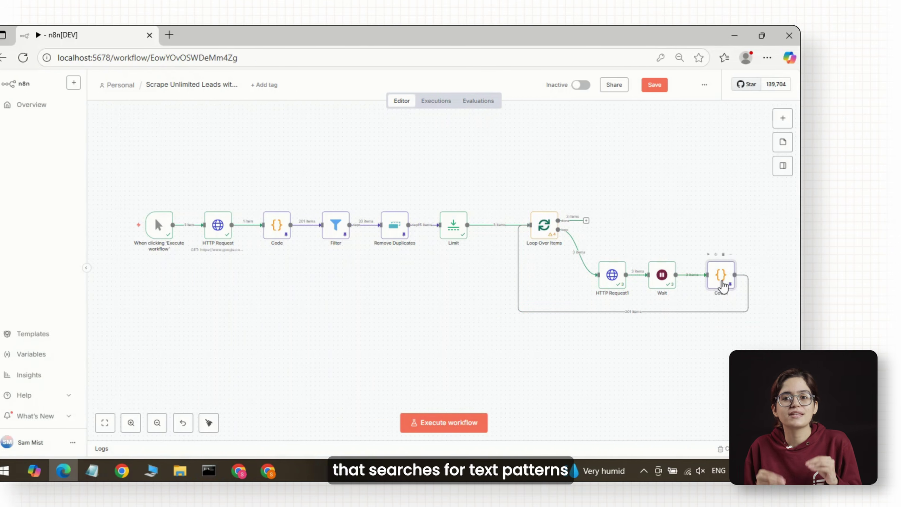
{"action": "double_click", "coordinate": [664, 273]}
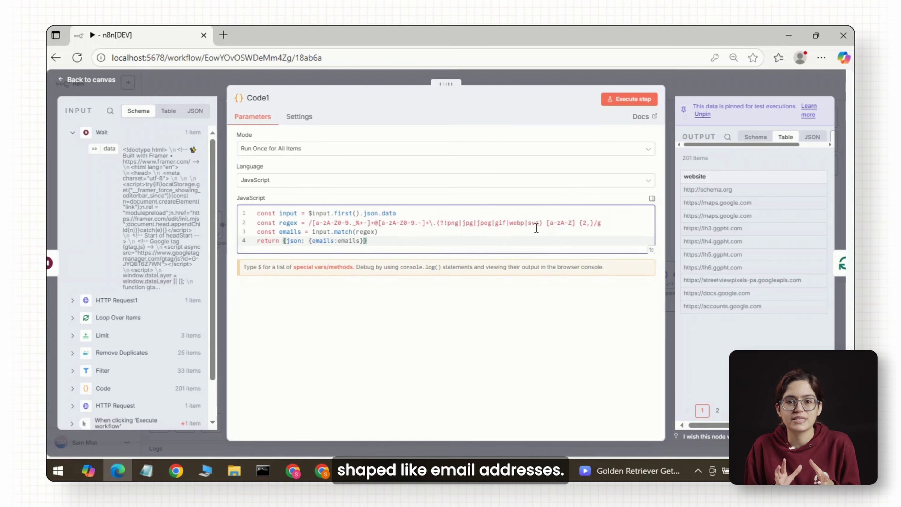
{"action": "left_click", "coordinate": [610, 101]}
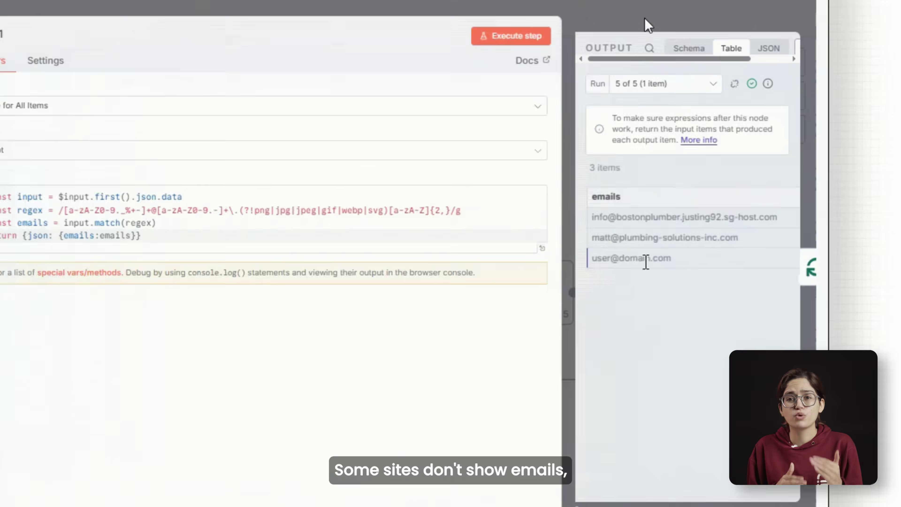
{"action": "left_click", "coordinate": [645, 22]}
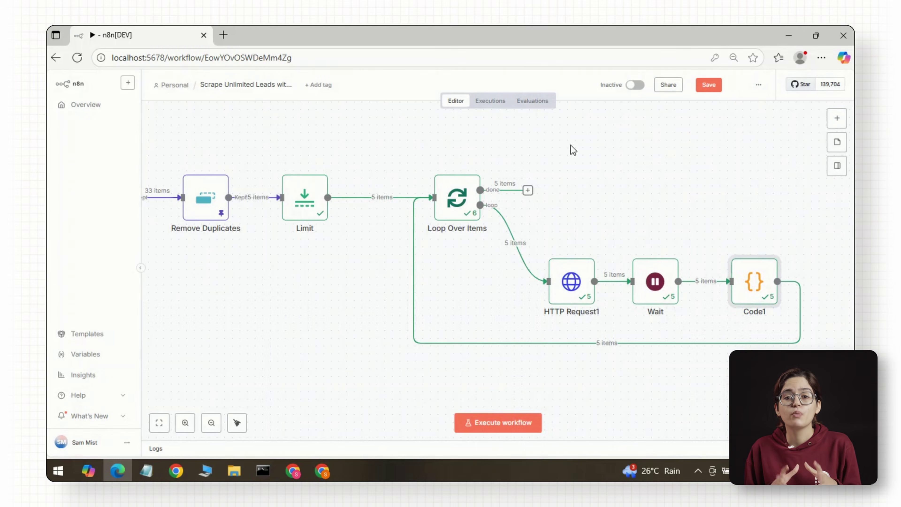
Step: Add a Wait node on the done branch of Loop Over Items, followed by a Filter node
{"action": "mouse_move", "coordinate": [425, 224]}
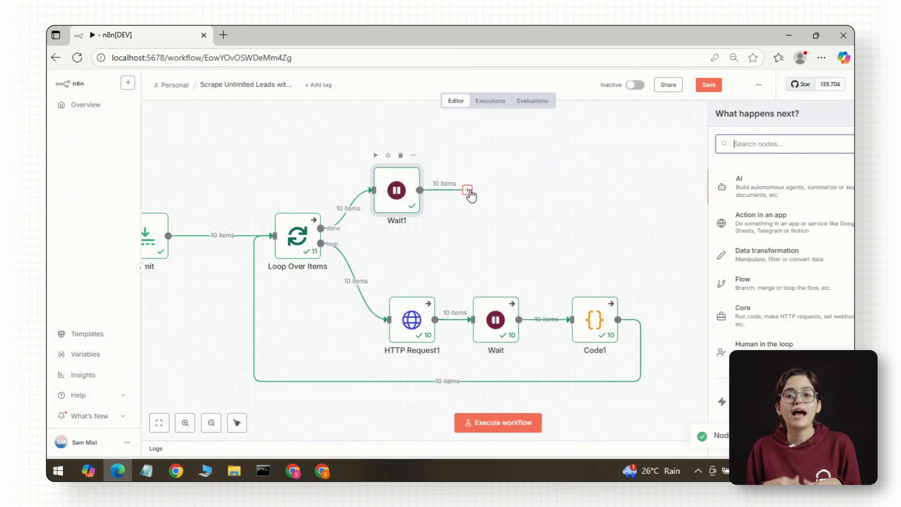
{"action": "type", "text": "fil"}
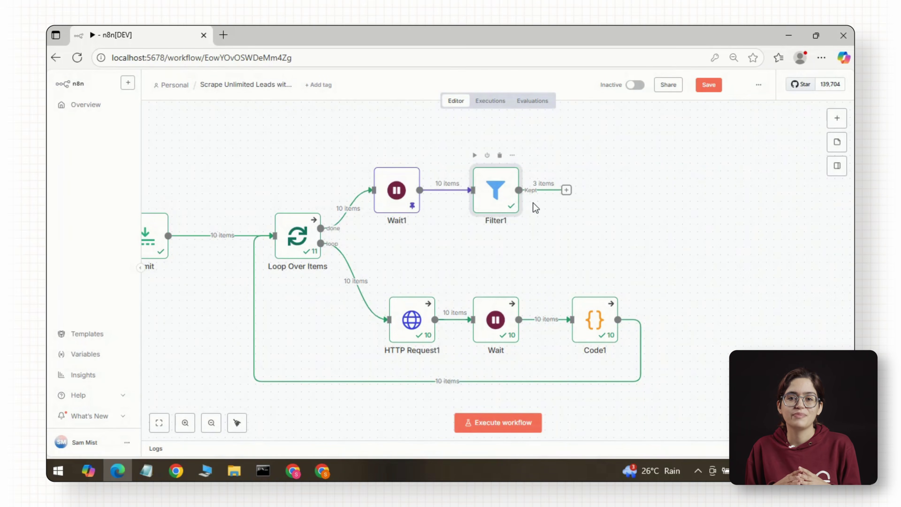
Step: Add a Split Out node after Filter1 that splits out the emails field, and execute it
{"action": "left_click", "coordinate": [566, 190]}
{"action": "type", "text": "spli"}
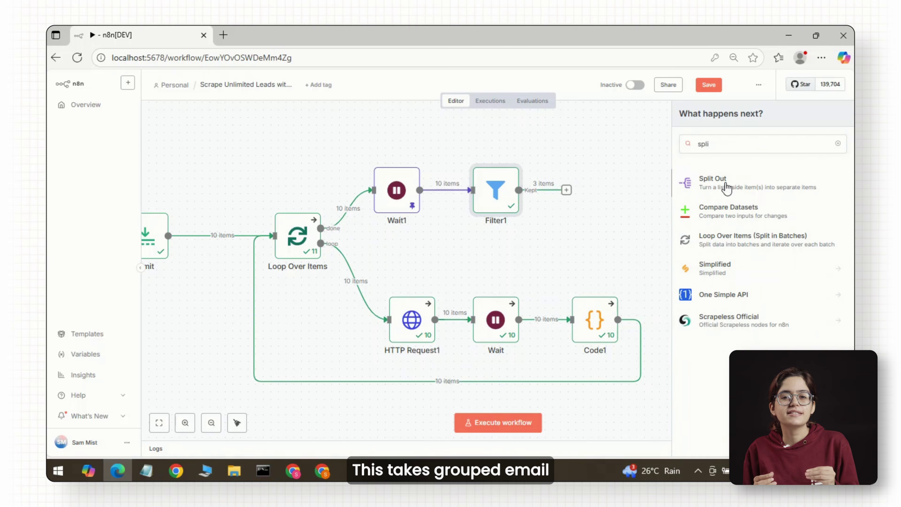
{"action": "left_click", "coordinate": [726, 188]}
{"action": "left_click_drag", "start_coordinate": [111, 148], "coordinate": [411, 148]}
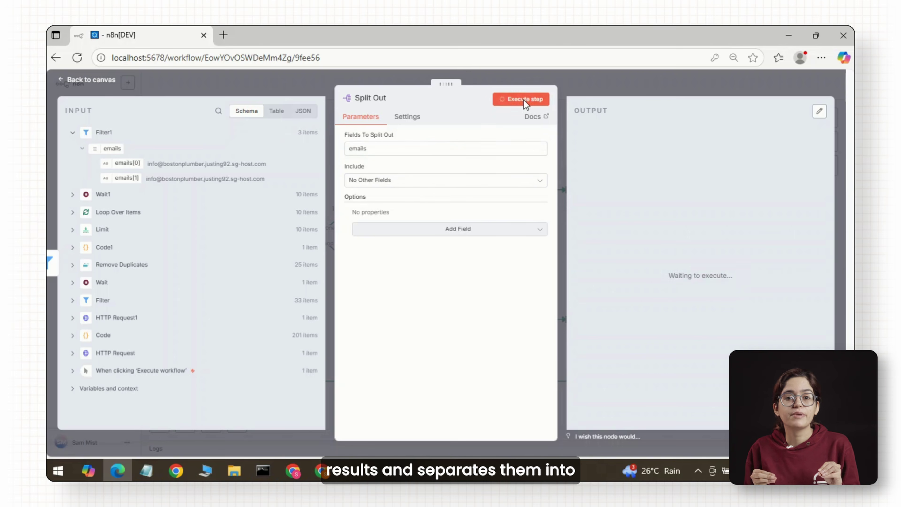
{"action": "left_click", "coordinate": [673, 83]}
Step: Add a Remove Duplicates node after Split Out that removes items repeated within the current input, and execute it
{"action": "left_click", "coordinate": [665, 190]}
{"action": "type", "text": "ded"}
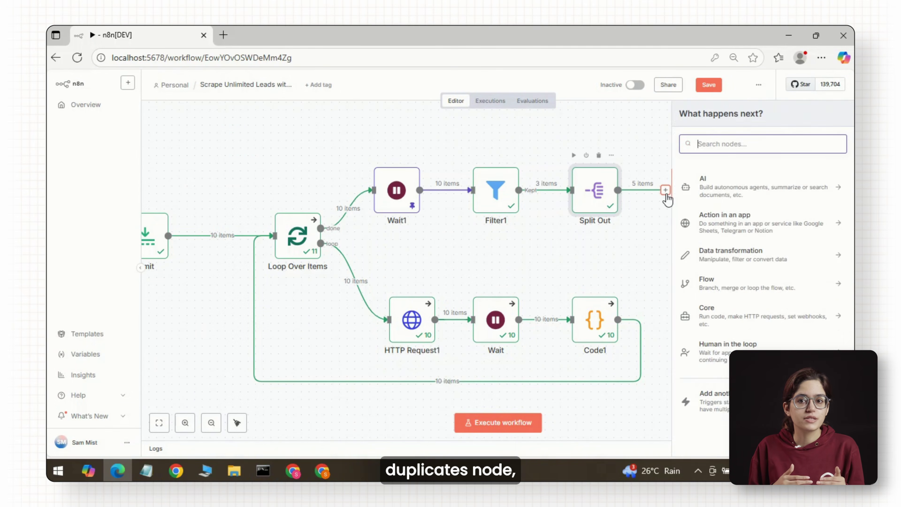
{"action": "left_click", "coordinate": [731, 191]}
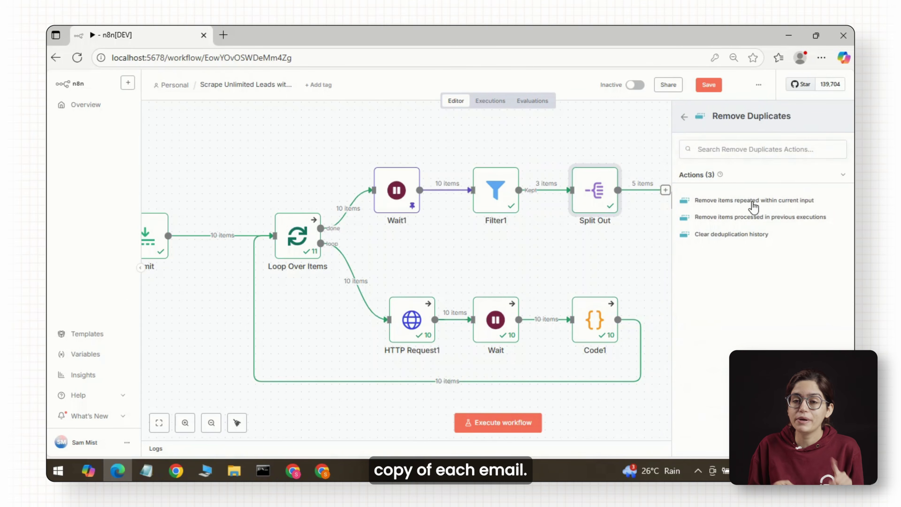
{"action": "left_click", "coordinate": [752, 200]}
{"action": "left_click", "coordinate": [528, 103]}
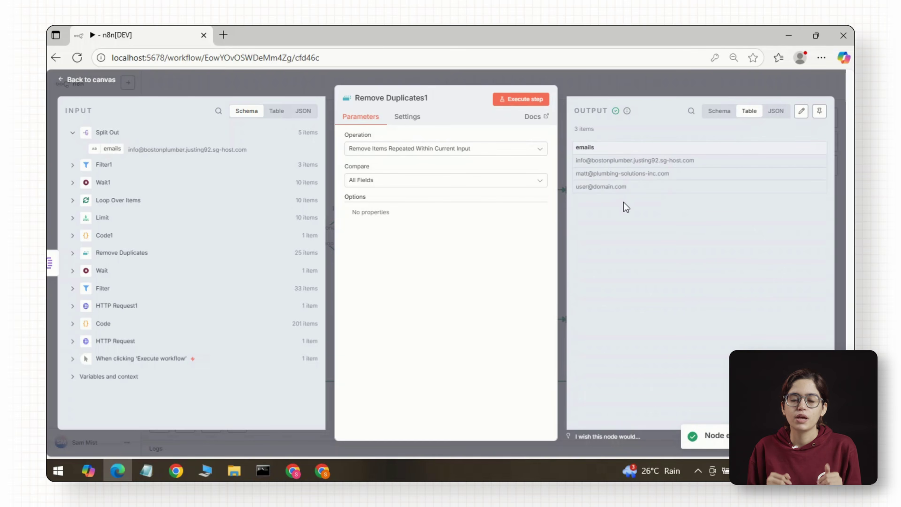
{"action": "key", "text": "Escape"}
Step: Add a Google Sheets Append Row node after Remove Duplicates1, mapping emails to the emails sheet of Scrape Unlimited Leads Without APIs with Minimise API Calls on
{"action": "left_click", "coordinate": [476, 194]}
{"action": "type", "text": "sheets"}
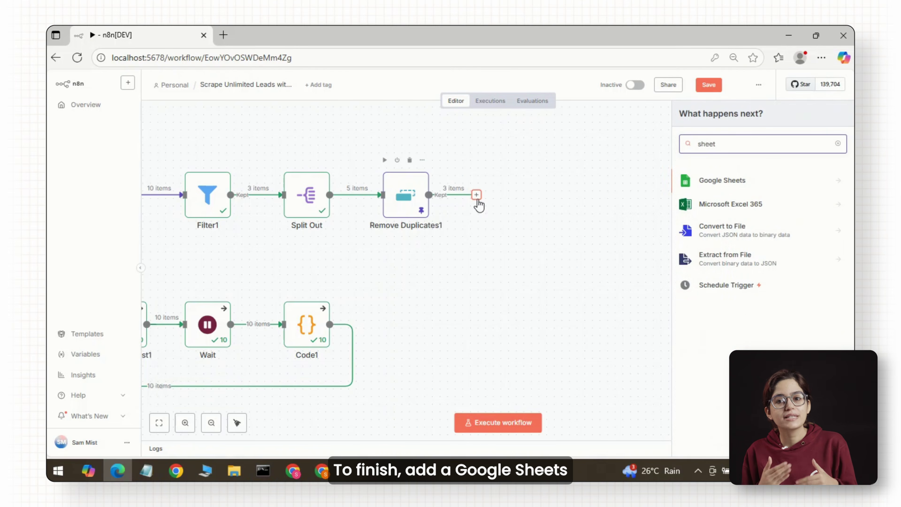
{"action": "left_click", "coordinate": [707, 177]}
{"action": "left_click", "coordinate": [714, 282]}
{"action": "left_click", "coordinate": [456, 274]}
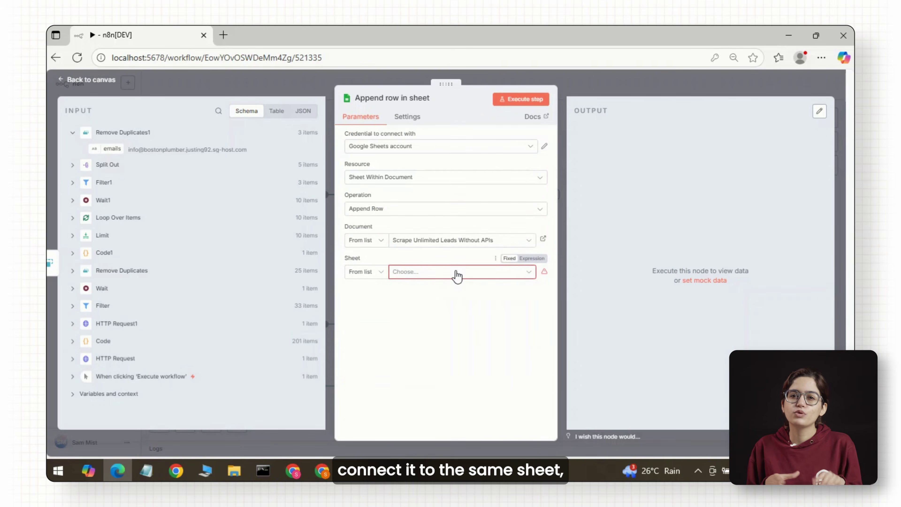
{"action": "left_click", "coordinate": [372, 308]}
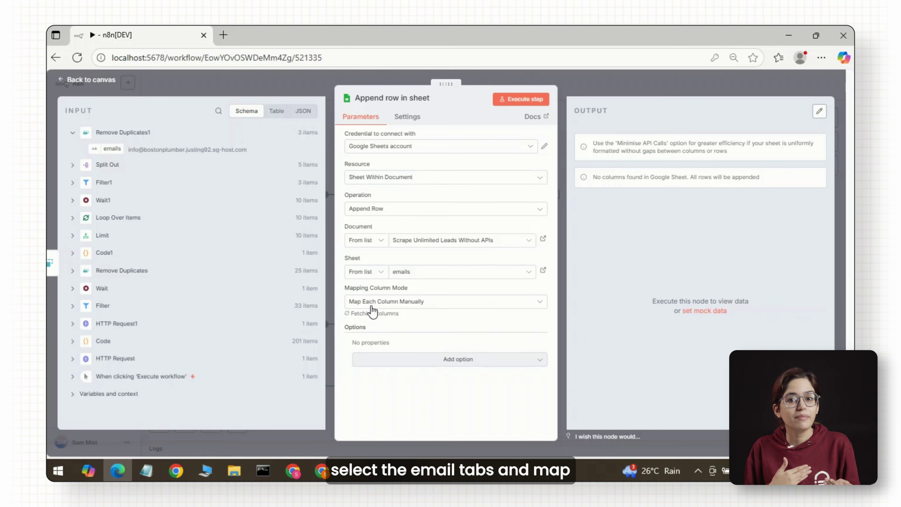
{"action": "left_click_drag", "start_coordinate": [112, 148], "coordinate": [408, 351]}
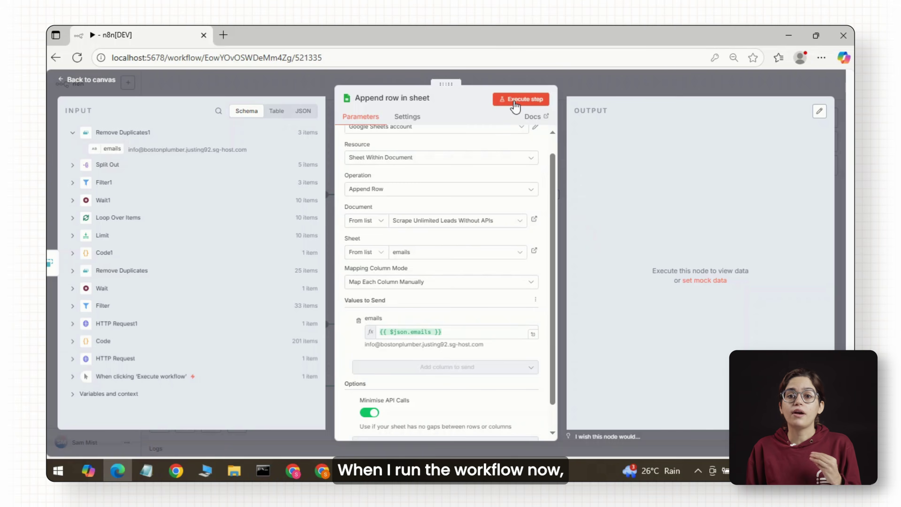
Step: Execute the Append Row node and widen column A of the emails sheet in Google Sheets
{"action": "left_click", "coordinate": [515, 103]}
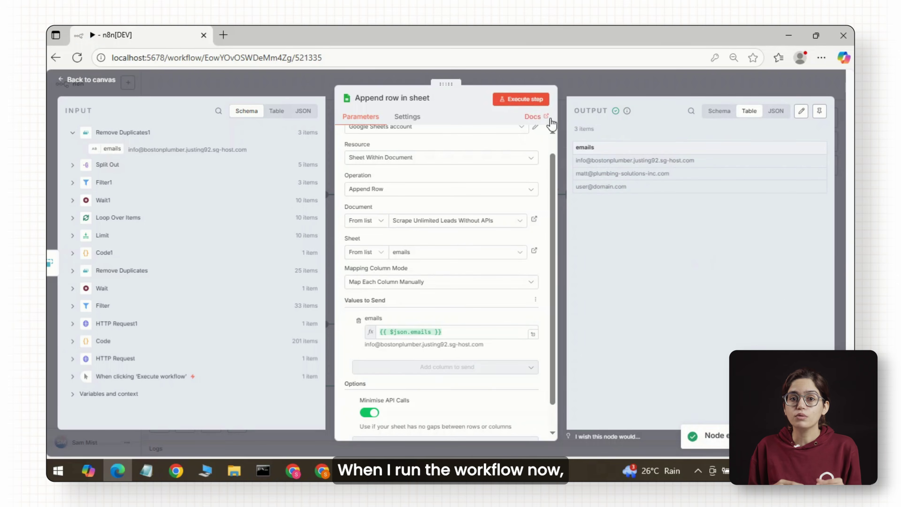
{"action": "left_click", "coordinate": [297, 473]}
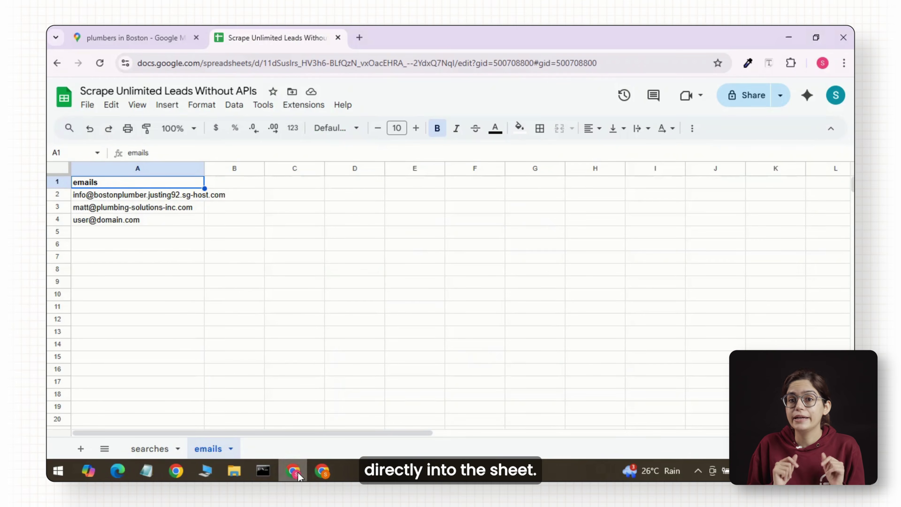
{"action": "left_click_drag", "start_coordinate": [204, 168], "coordinate": [235, 168]}
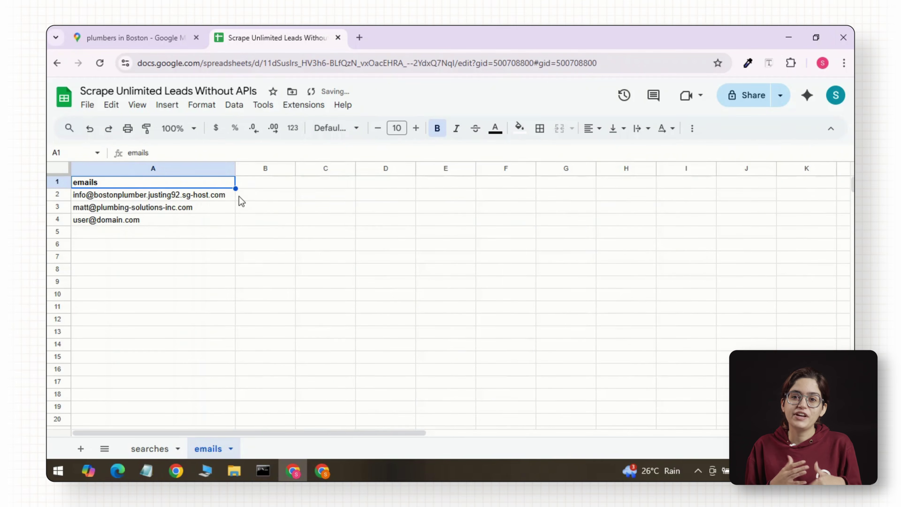